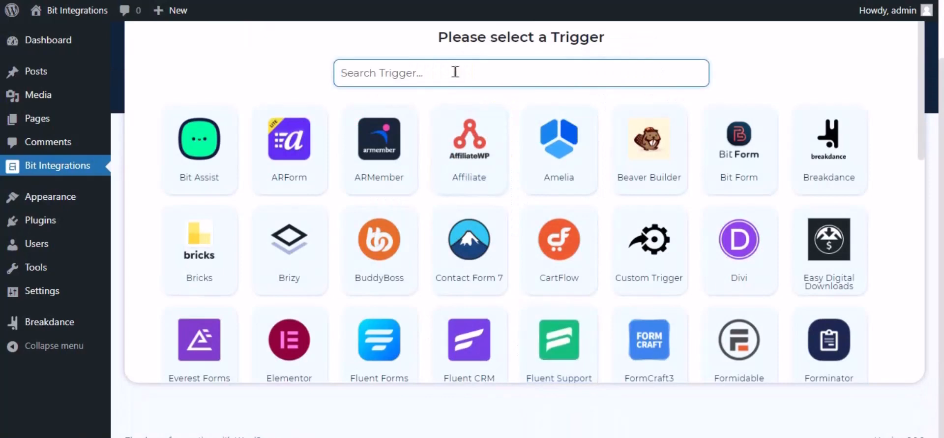
Search 'break' in the trigger list and pick the Breakdance card.
type("break")
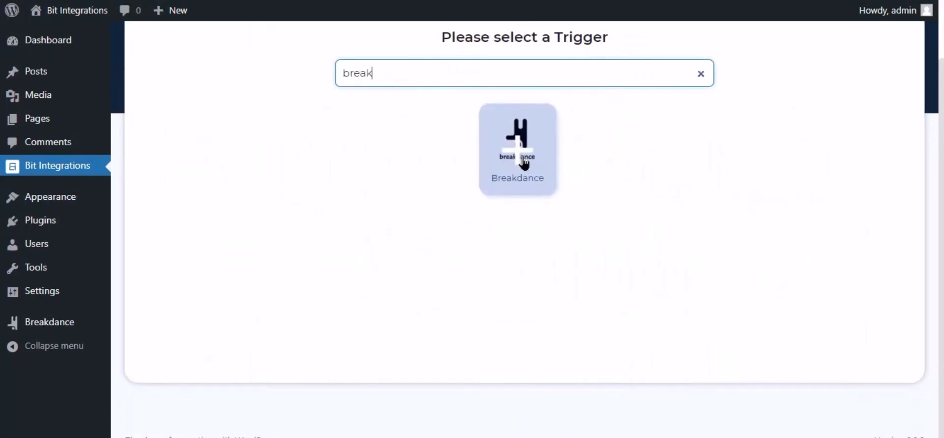
left_click(524, 162)
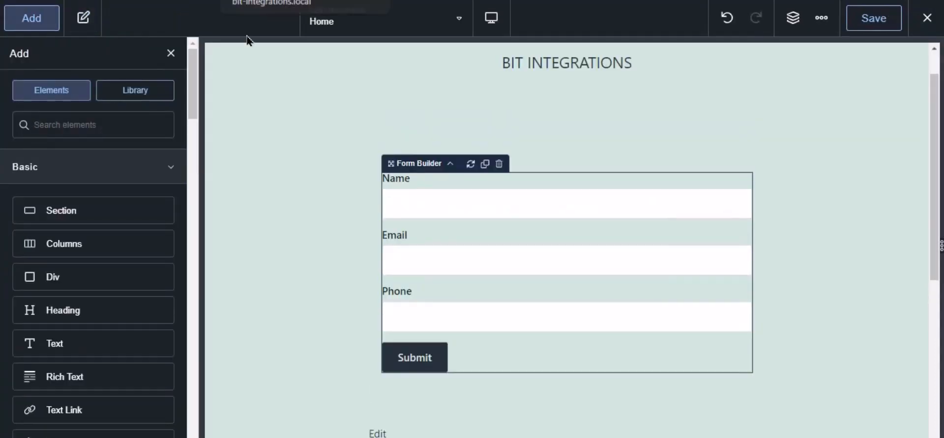
Add Bit Integrations Pro as the Form Builder's after-submission action and save the page.
left_click(470, 211)
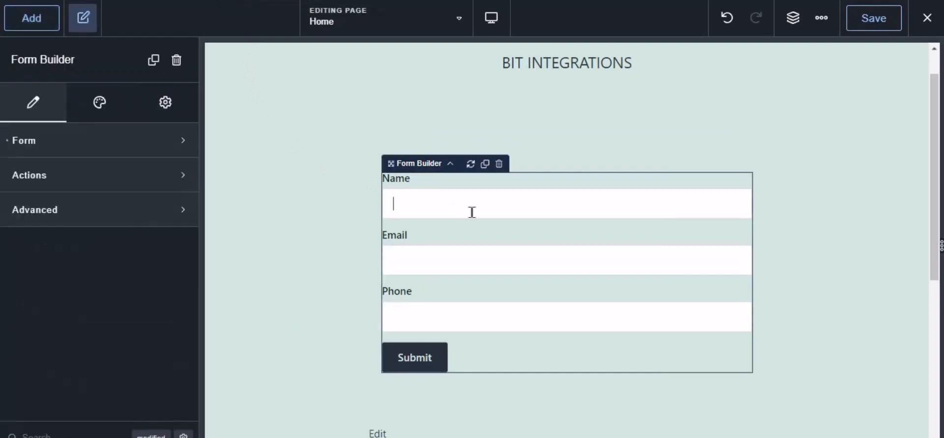
left_click(19, 176)
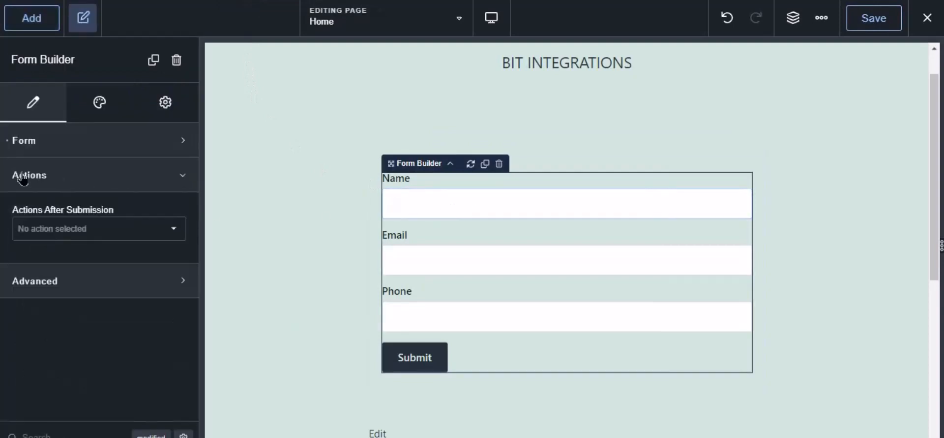
left_click(54, 235)
scroll(74, 362, "down", 5)
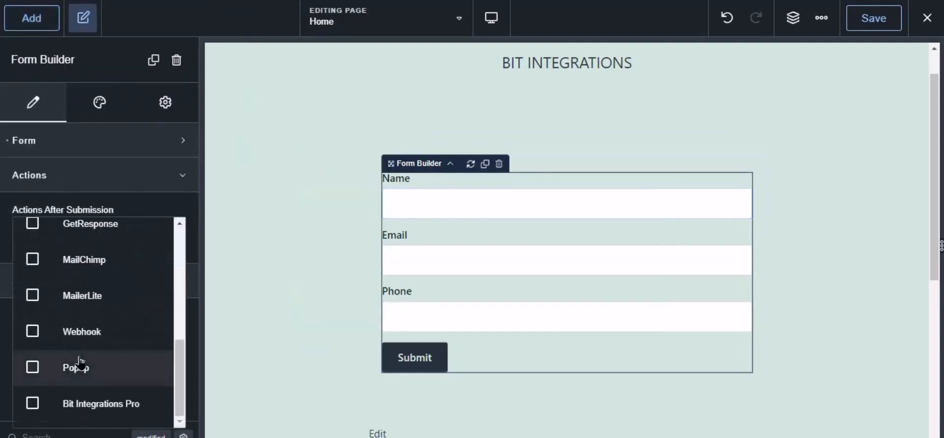
left_click(95, 407)
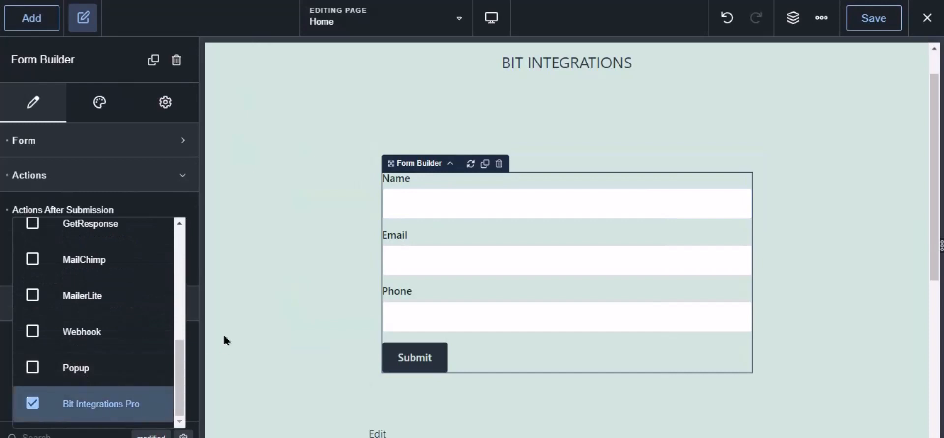
left_click(874, 17)
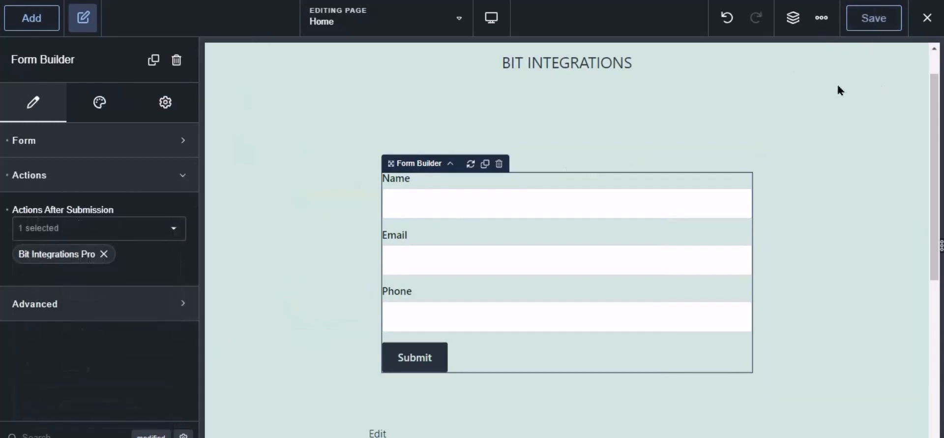
Select Contact Form as the Breakdance trigger form.
left_click(196, 1)
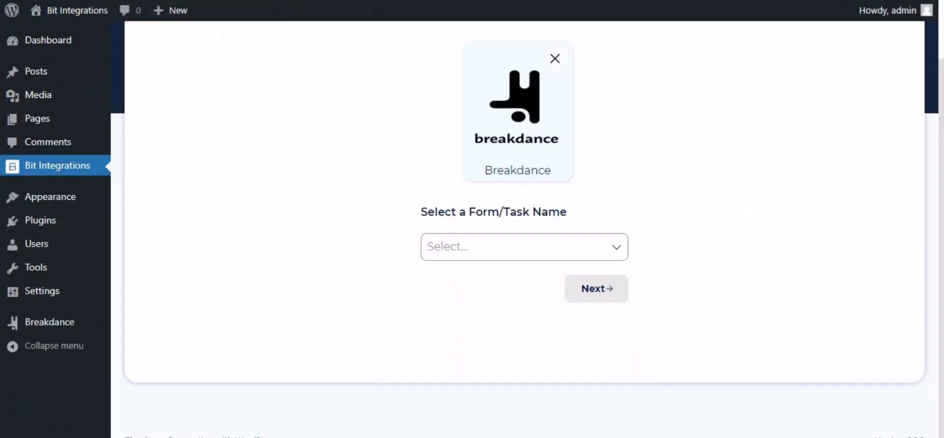
left_click(474, 236)
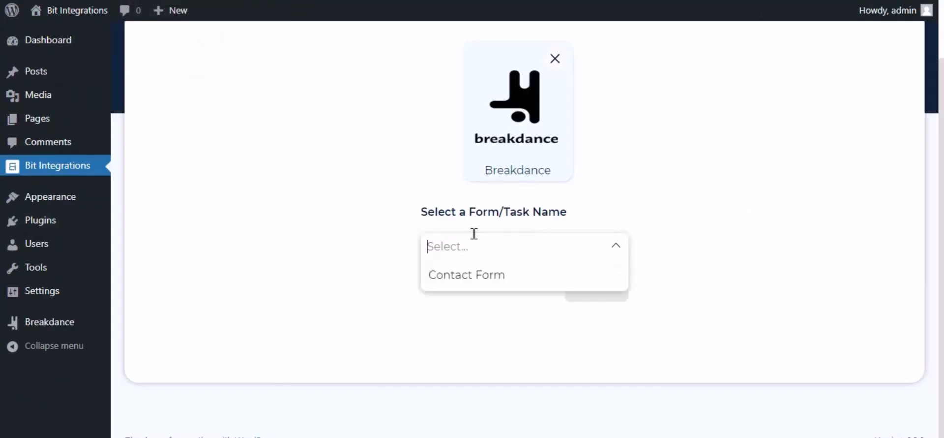
left_click(468, 276)
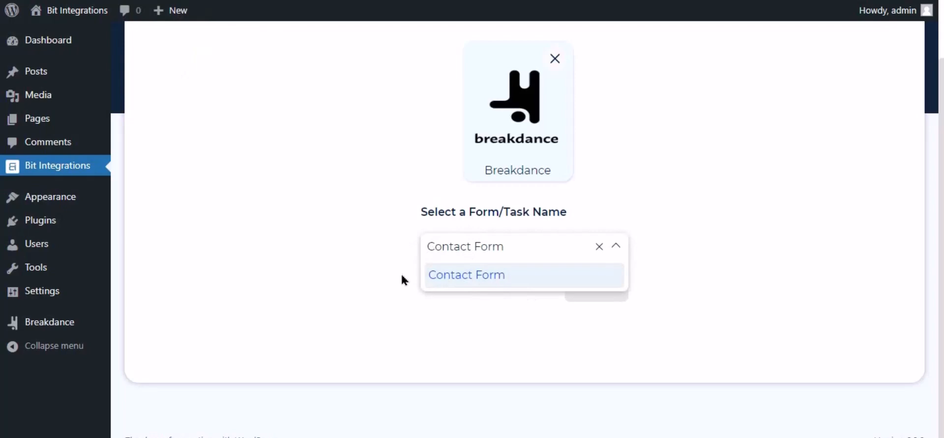
left_click(529, 294)
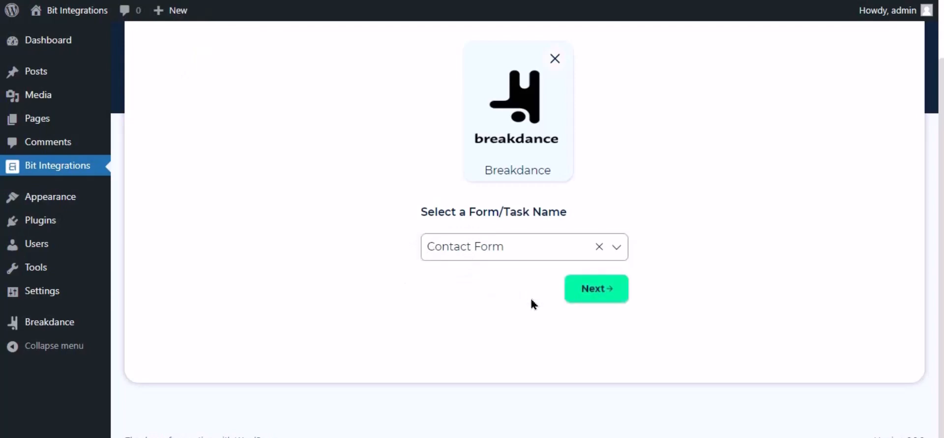
Search 'perf' among actions and choose PerfexCRM.
left_click(597, 290)
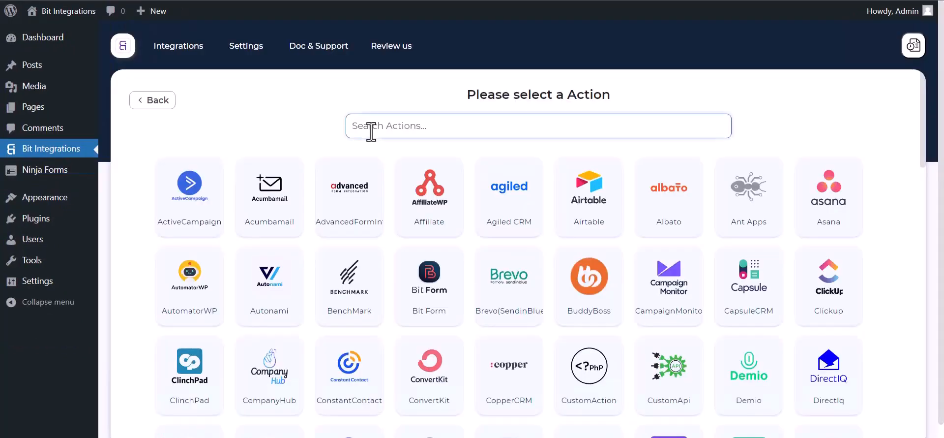
type("perf")
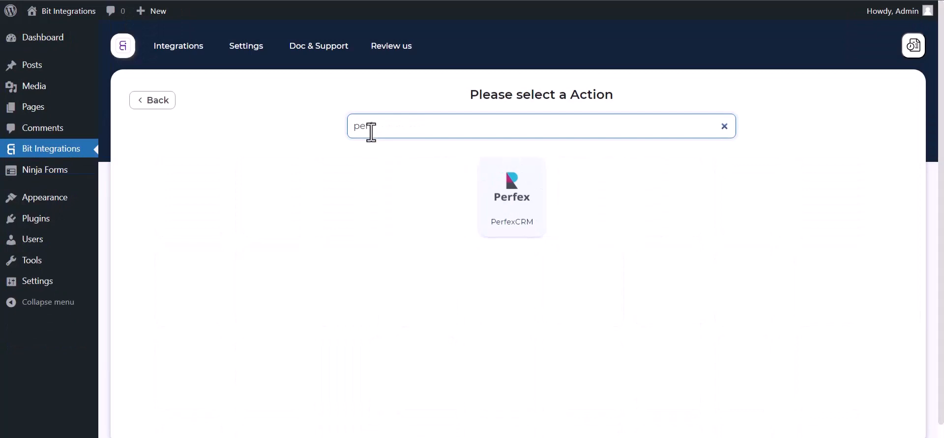
left_click(521, 224)
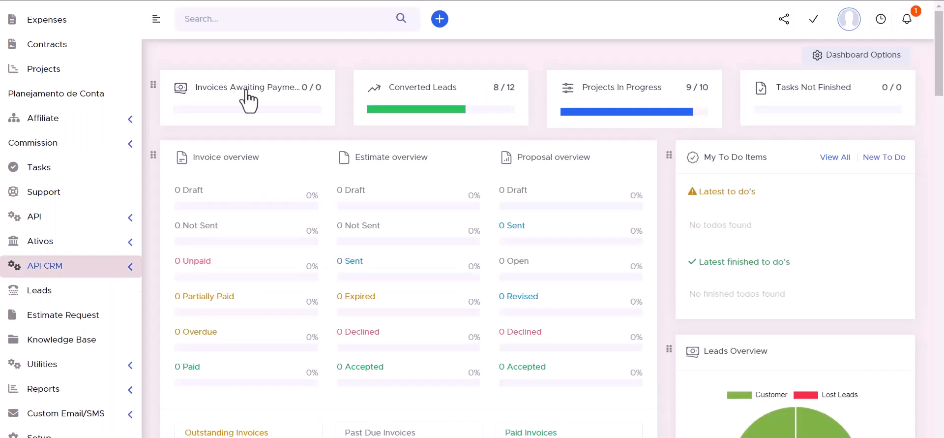
Paste the API URL from Perfex's API CRM Manager into Bit Integrations' Access API URL field.
left_click(129, 270)
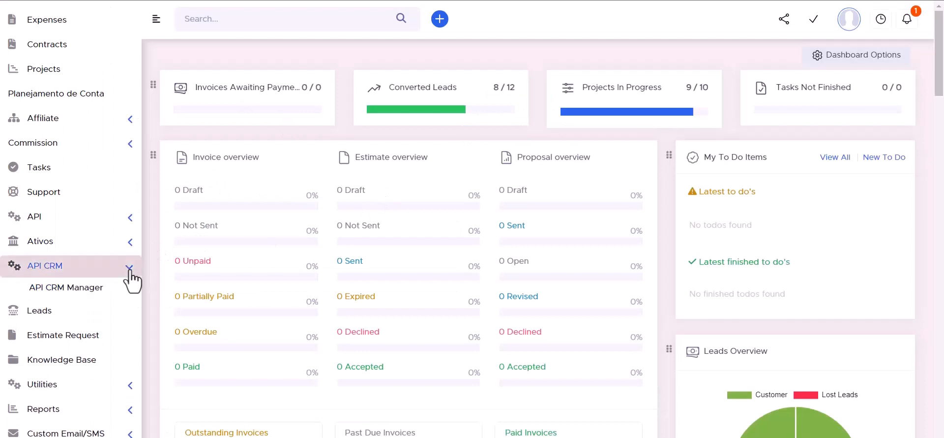
left_click(74, 293)
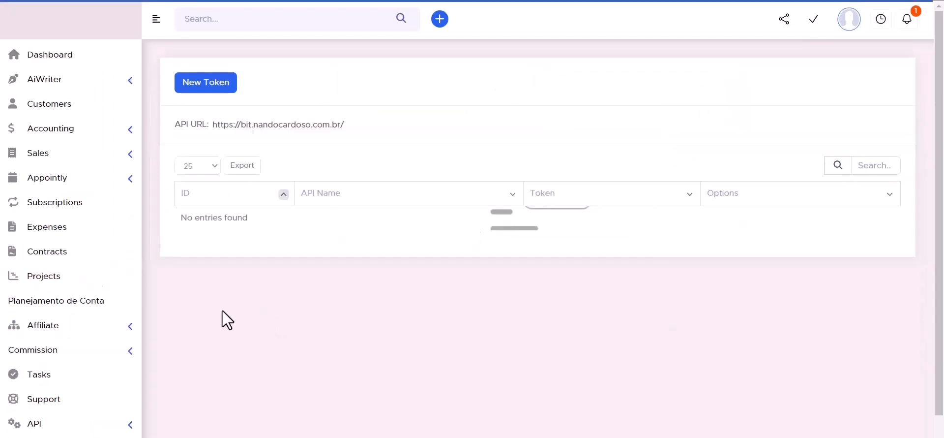
triple_click(255, 126)
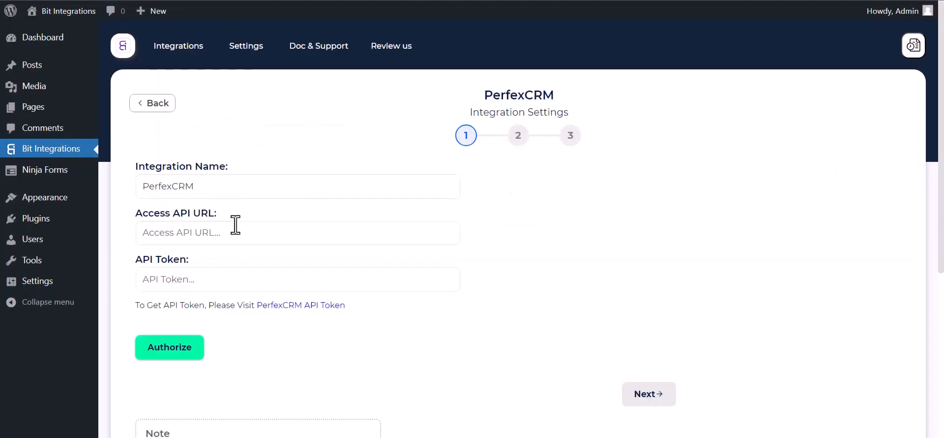
left_click(200, 241)
left_click(200, 241)
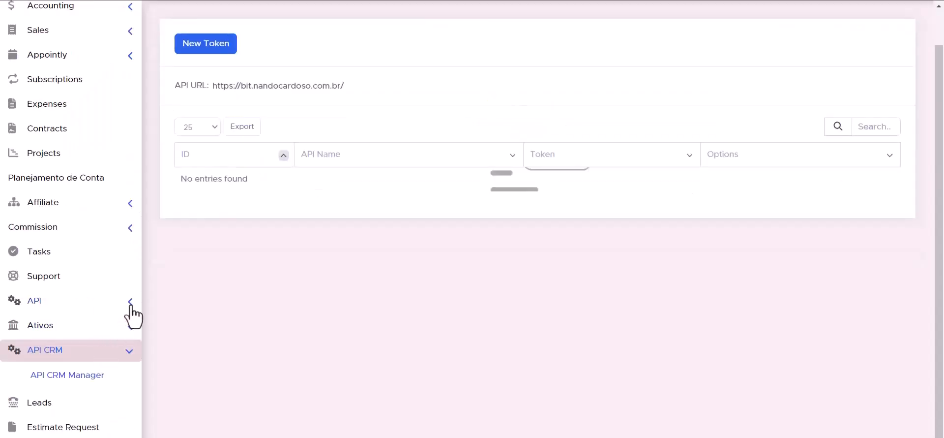
Start a new API token in Perfex API Management and name it Bit Integrations.
left_click(132, 304)
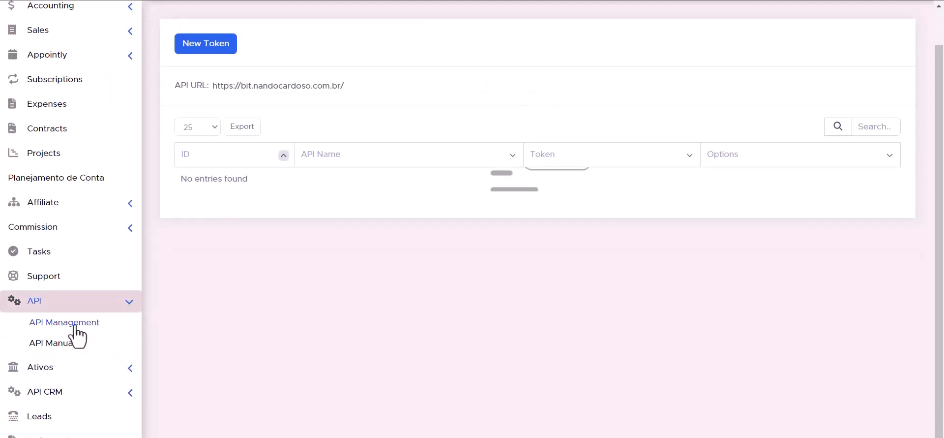
left_click(76, 325)
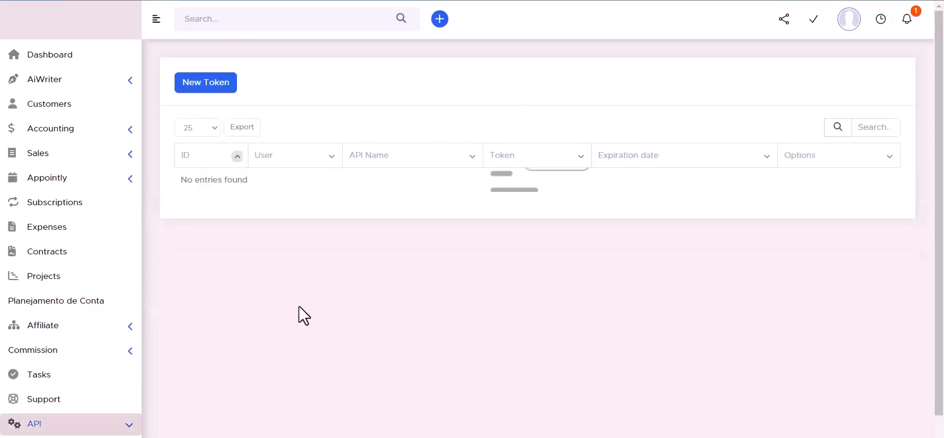
left_click(205, 85)
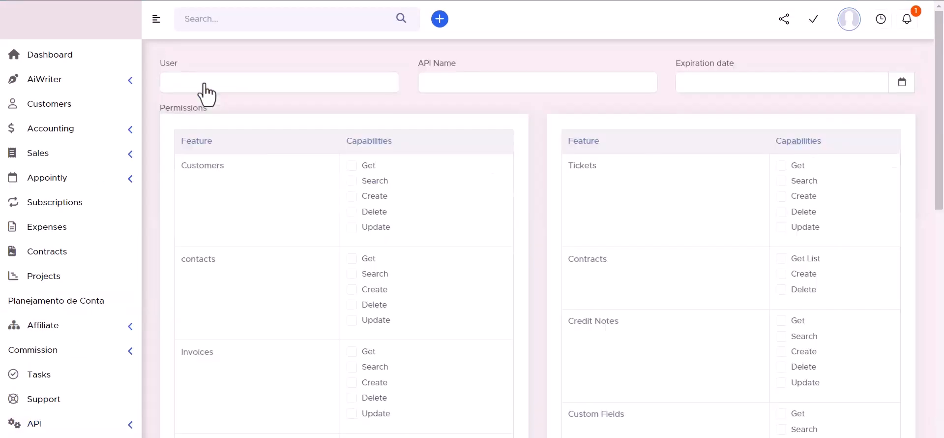
left_click(382, 172)
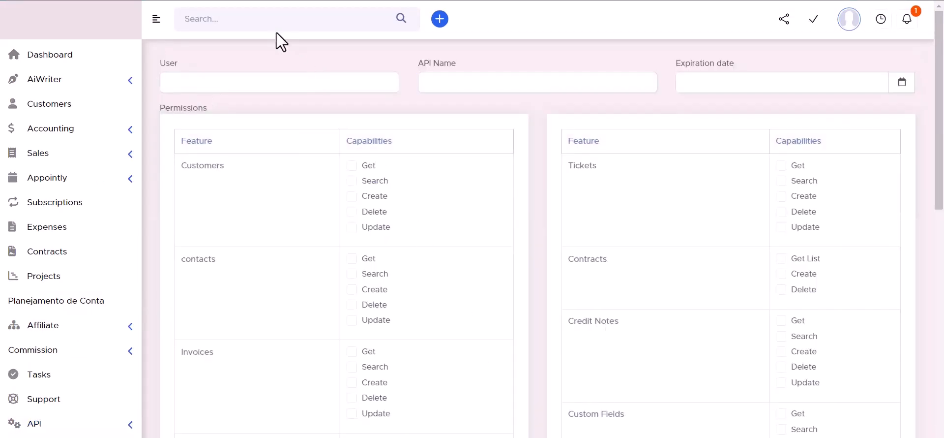
left_click(449, 82)
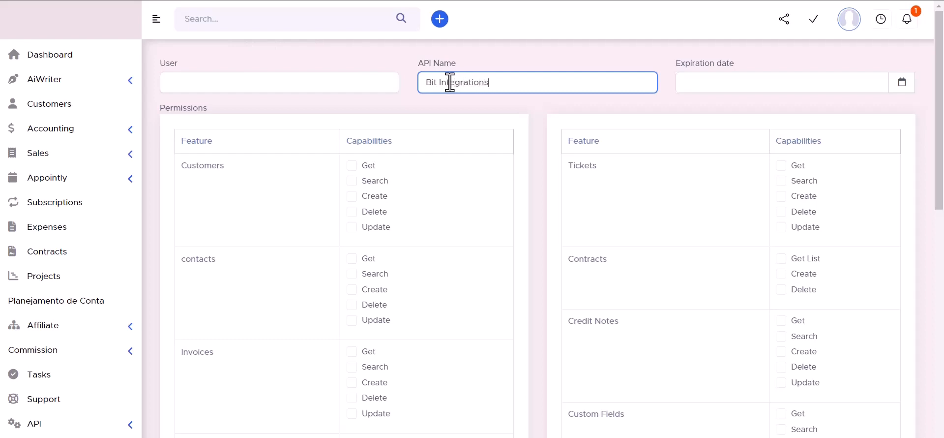
left_click(901, 83)
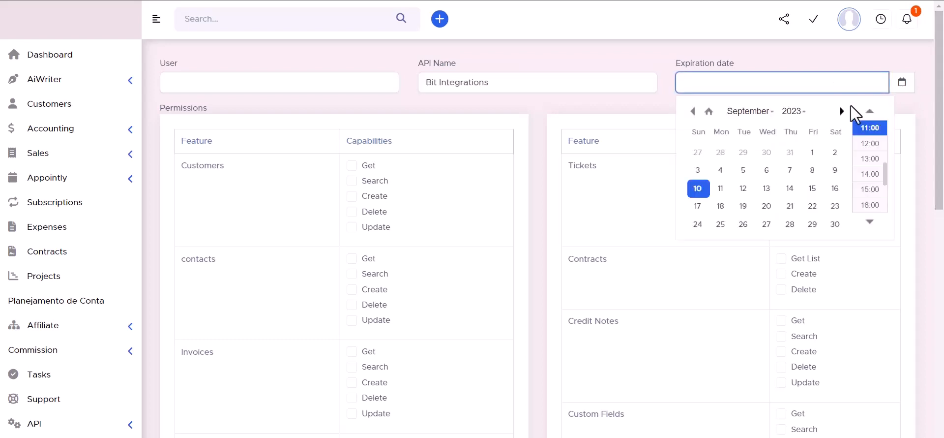
left_click(835, 224)
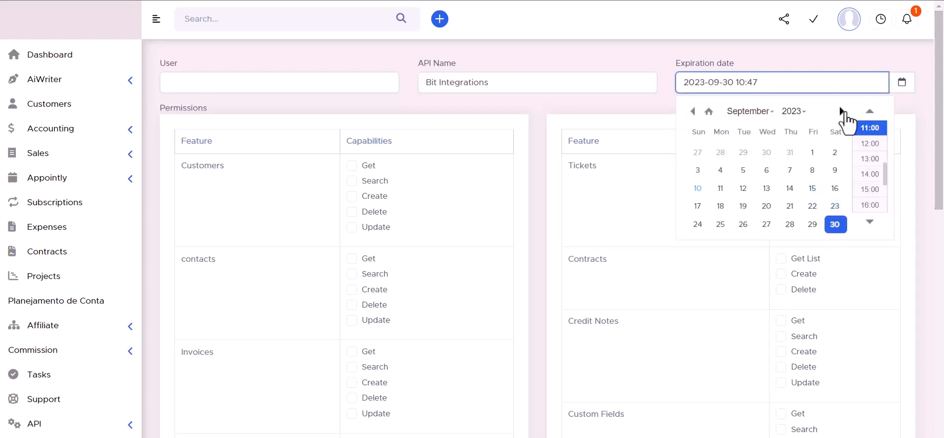
left_click(795, 111)
left_click(790, 135)
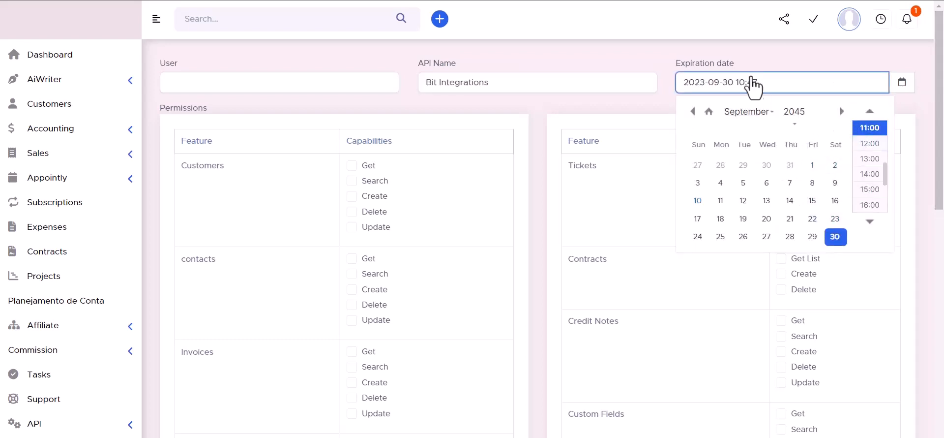
left_click(642, 52)
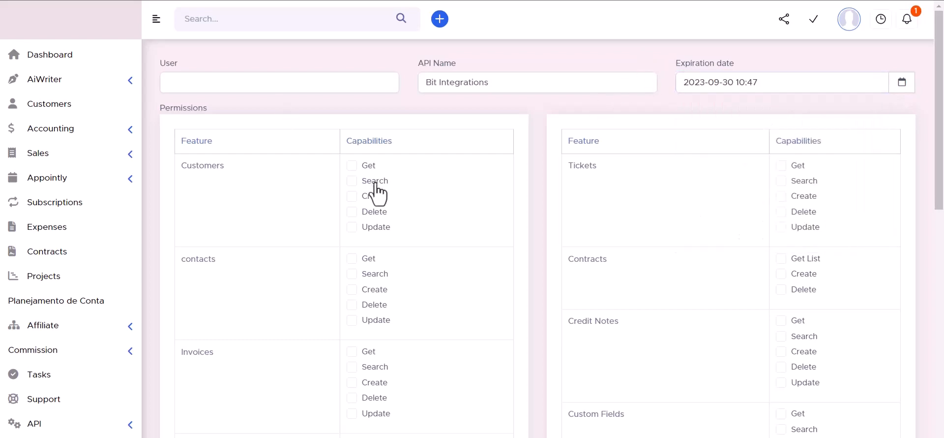
Tick the permission checkboxes for Customers, Contracts, Tickets and contacts.
left_click(352, 165)
left_click(353, 181)
left_click(352, 212)
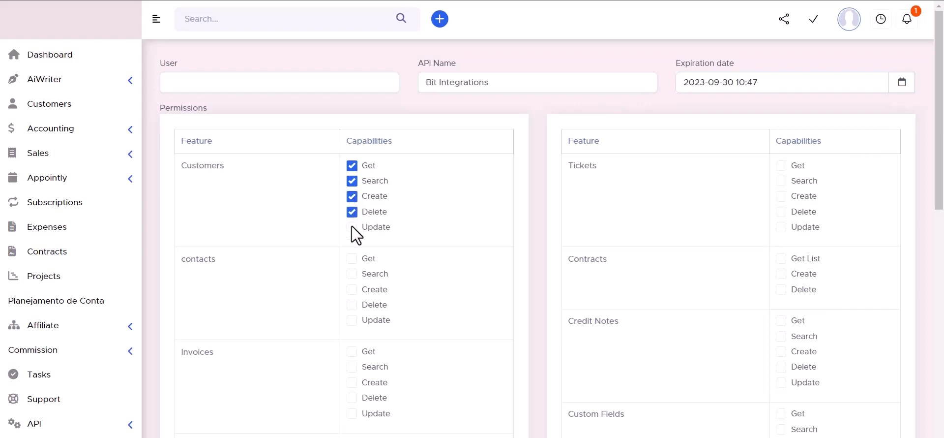
left_click(352, 227)
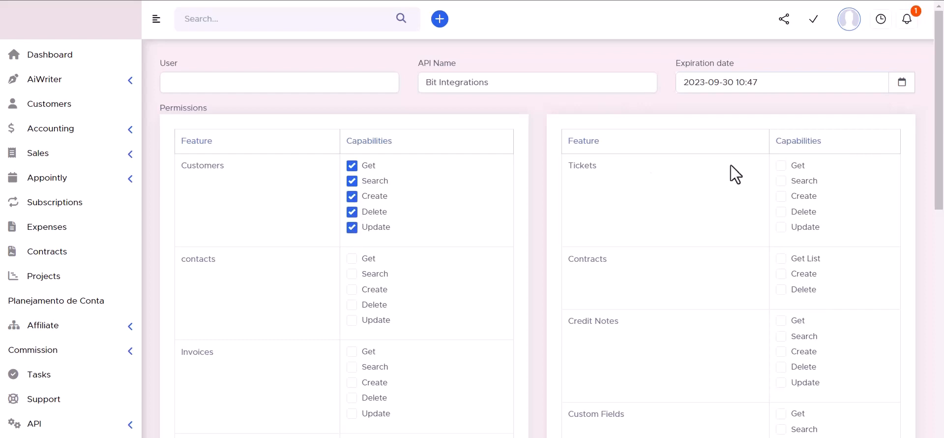
left_click(781, 258)
left_click(781, 274)
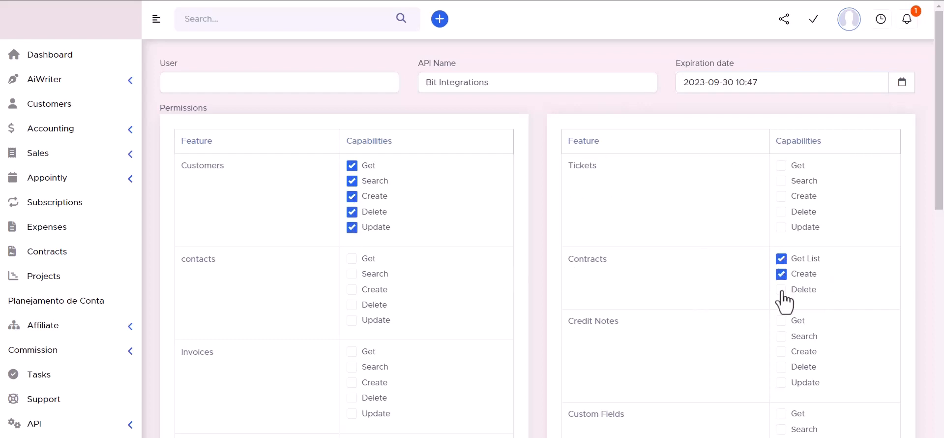
left_click(781, 196)
left_click(781, 165)
left_click(352, 258)
left_click(352, 273)
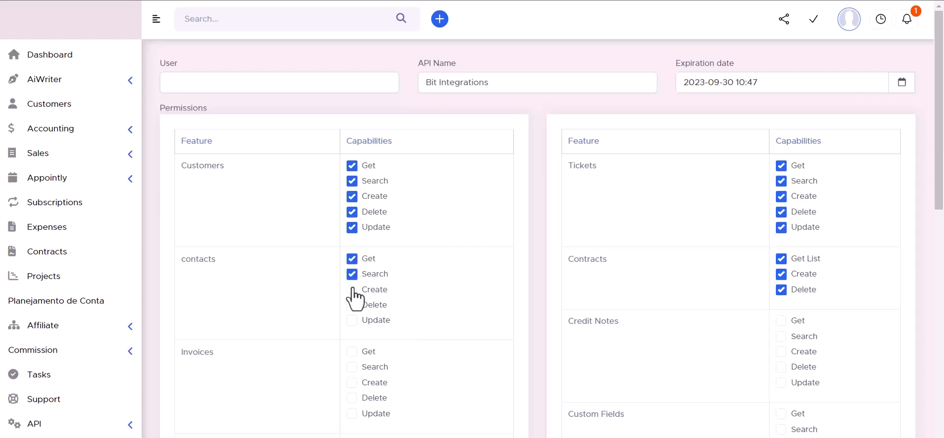
left_click(355, 319)
Tick the Invoices and Credit Notes permission checkboxes.
scroll(424, 234, "down", 3)
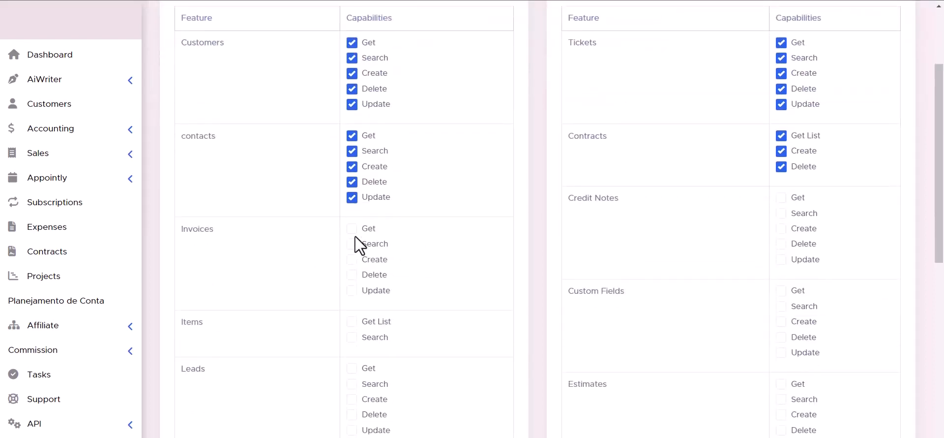
left_click(352, 229)
left_click(352, 243)
left_click(353, 259)
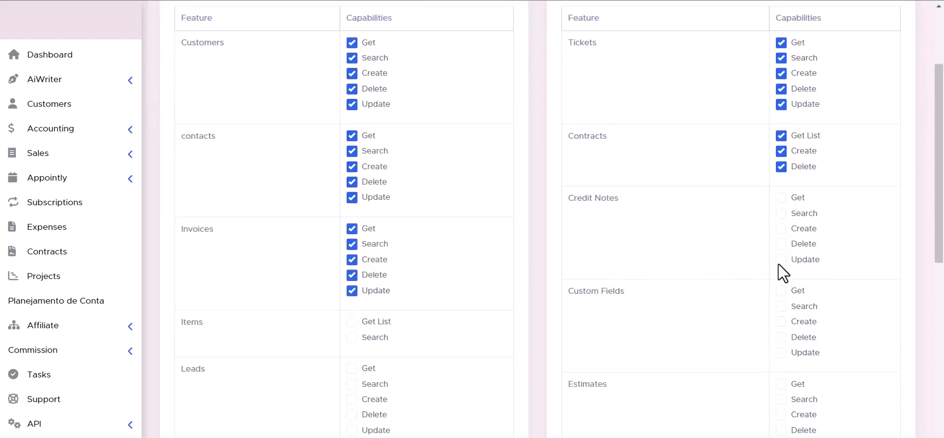
left_click(781, 243)
left_click(781, 228)
Tick the permissions for Items, Custom Fields, Leads and Estimates.
scroll(532, 273, "down", 3)
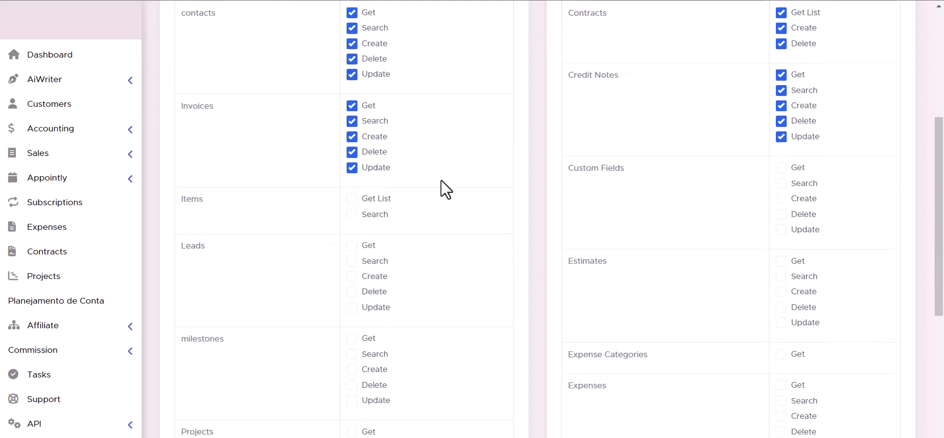
left_click(353, 214)
left_click(352, 199)
left_click(781, 229)
left_click(781, 214)
left_click(781, 199)
left_click(781, 168)
left_click(781, 183)
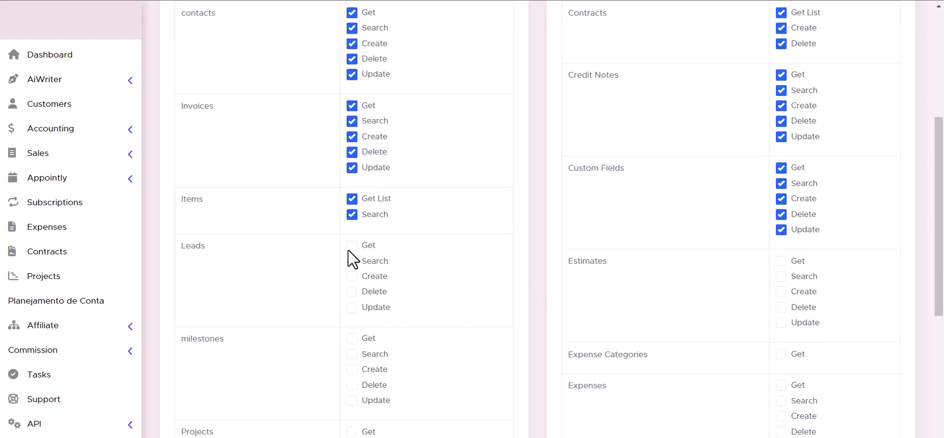
left_click(352, 291)
left_click(352, 307)
left_click(781, 275)
left_click(781, 291)
left_click(781, 307)
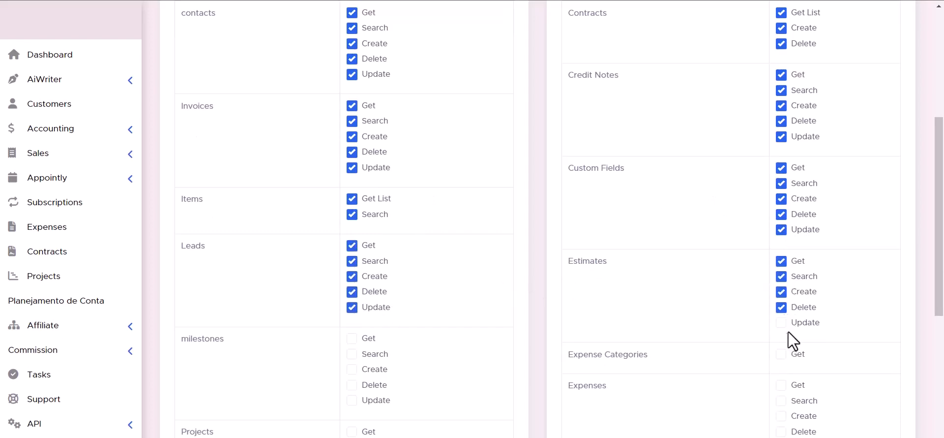
Tick the permissions for milestones, Expense Categories, Projects, Expenses, staffs and Payments.
scroll(779, 326, "down", 1)
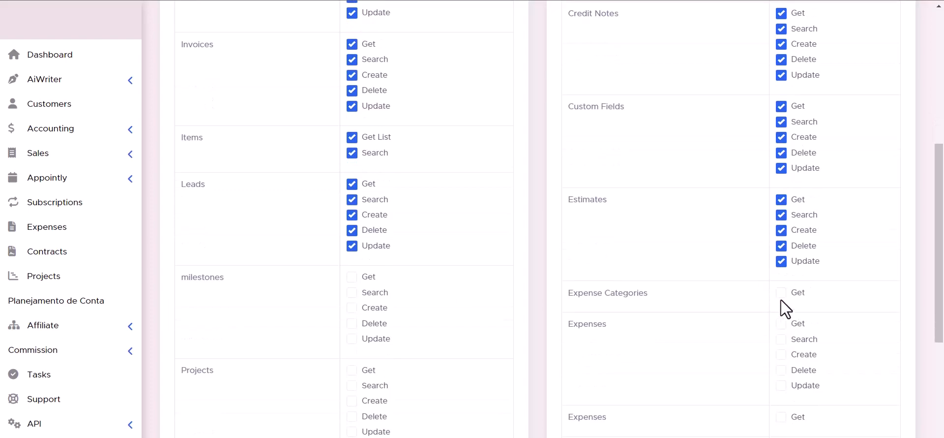
scroll(355, 290, "down", 2)
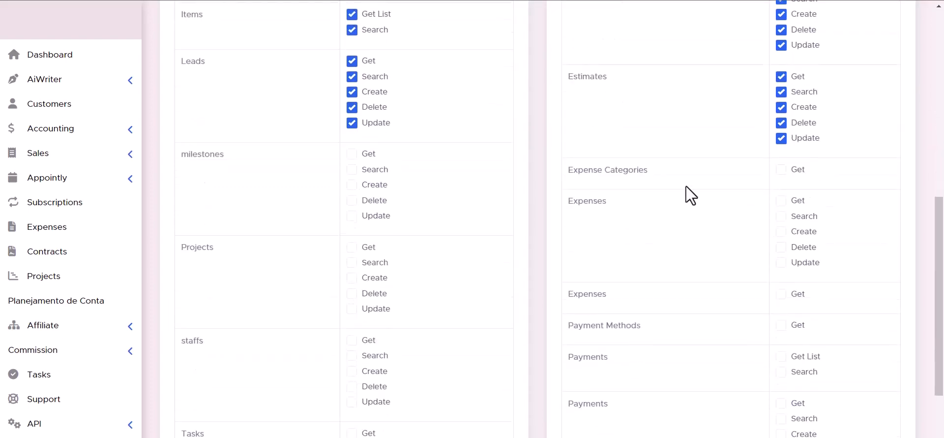
scroll(578, 202, "down", 1)
scroll(578, 203, "down", 1)
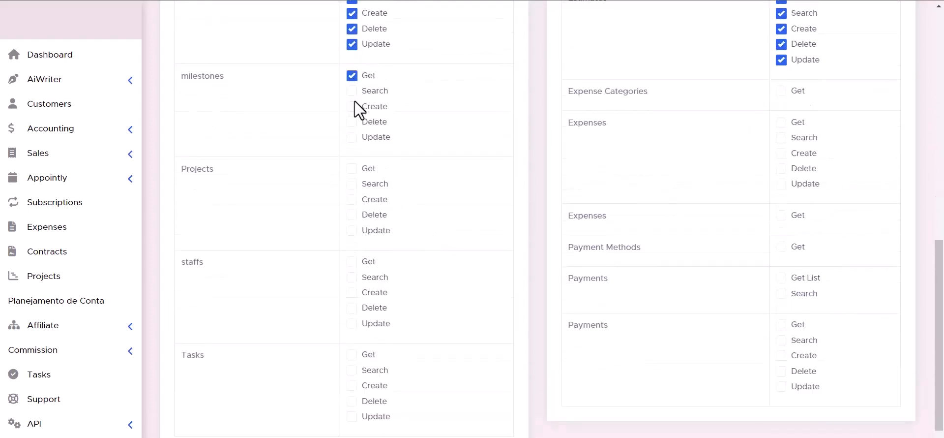
left_click(352, 106)
left_click(352, 121)
left_click(352, 136)
left_click(781, 91)
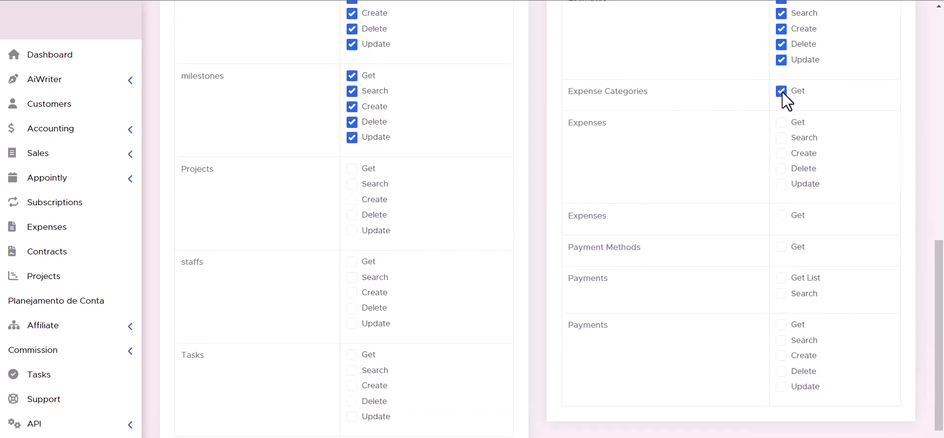
left_click(352, 215)
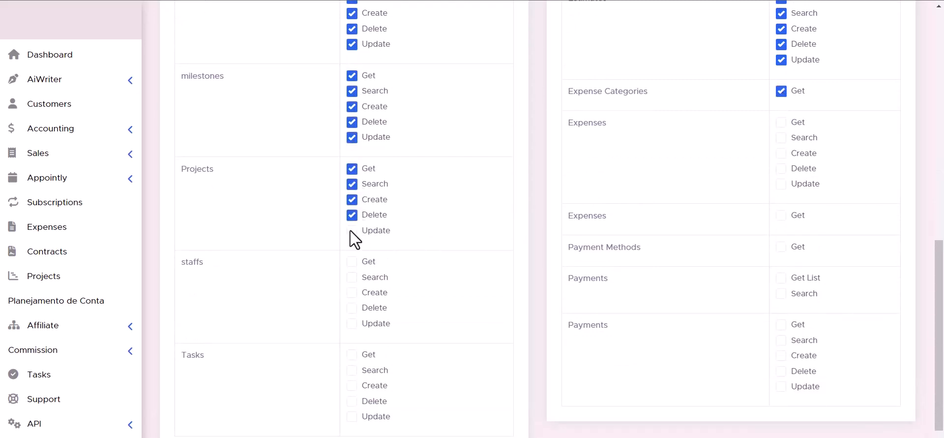
left_click(781, 122)
left_click(782, 138)
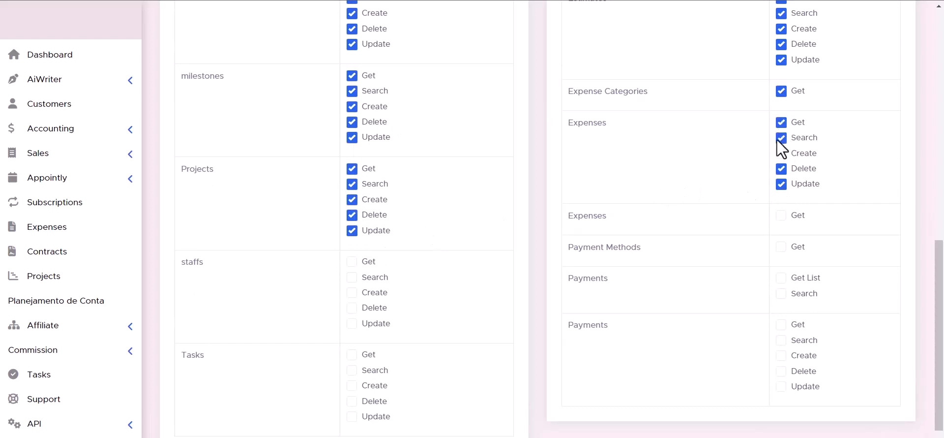
left_click(352, 261)
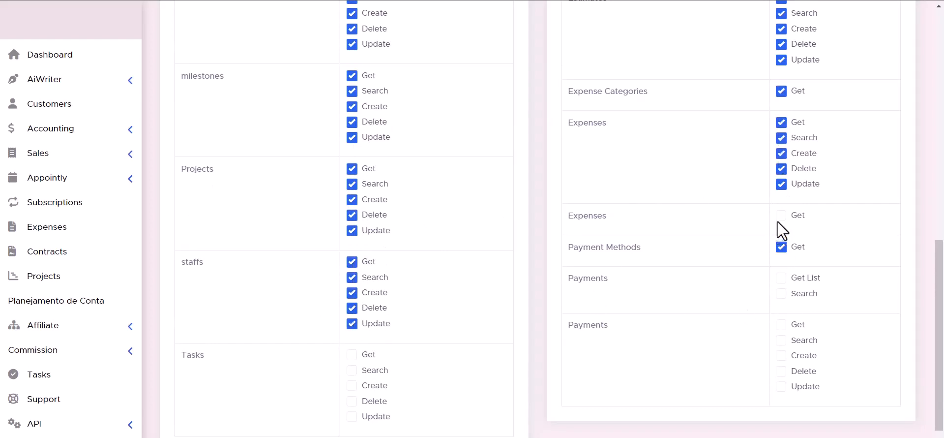
left_click(781, 277)
Tick the remaining Tasks and Payments permission checkboxes.
scroll(542, 285, "down", 1)
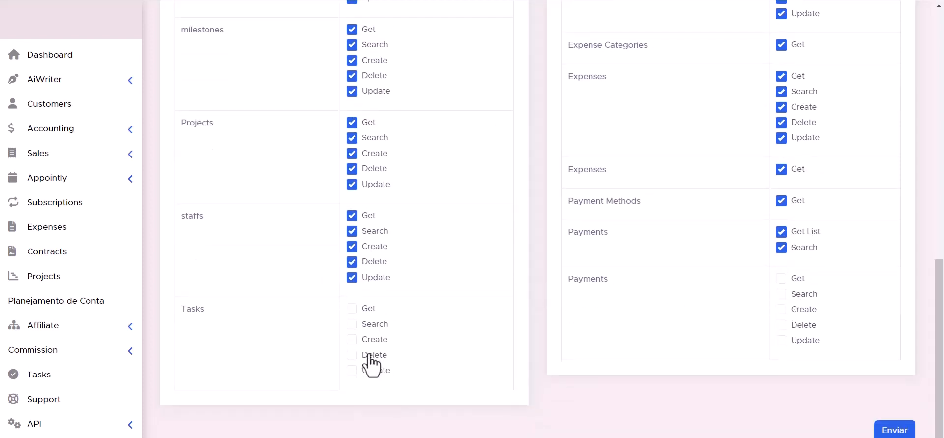
left_click(352, 308)
left_click(352, 324)
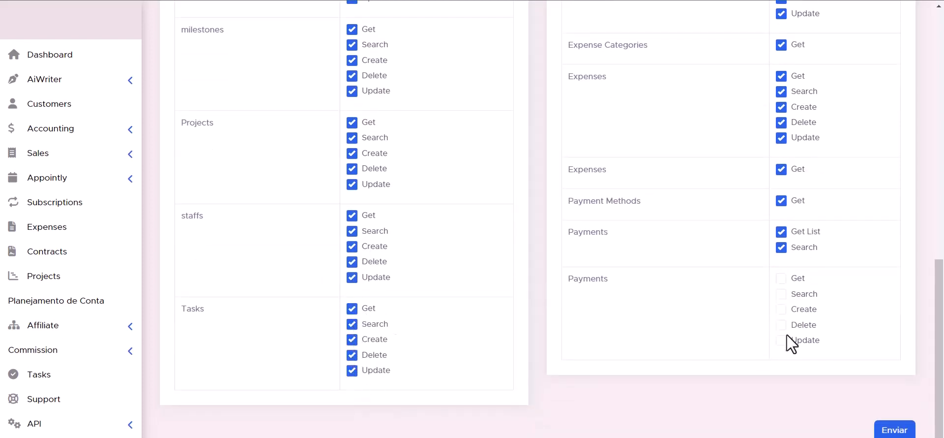
left_click(780, 324)
left_click(781, 279)
scroll(589, 346, "up", 1)
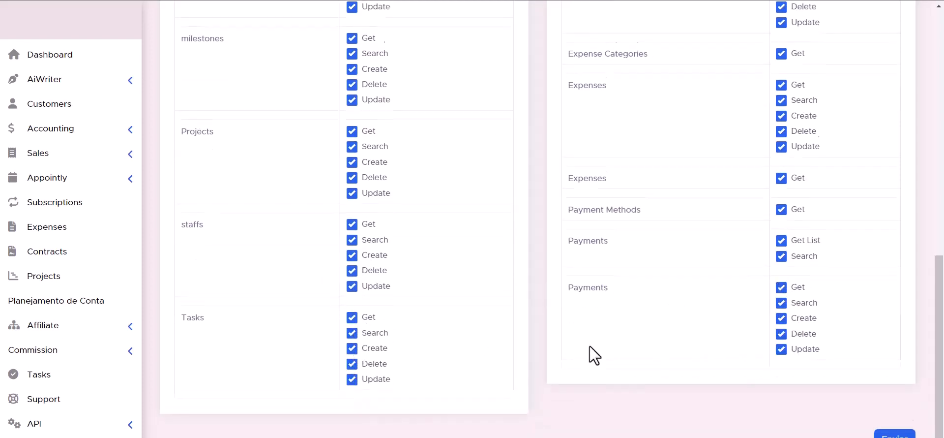
scroll(589, 346, "down", 1)
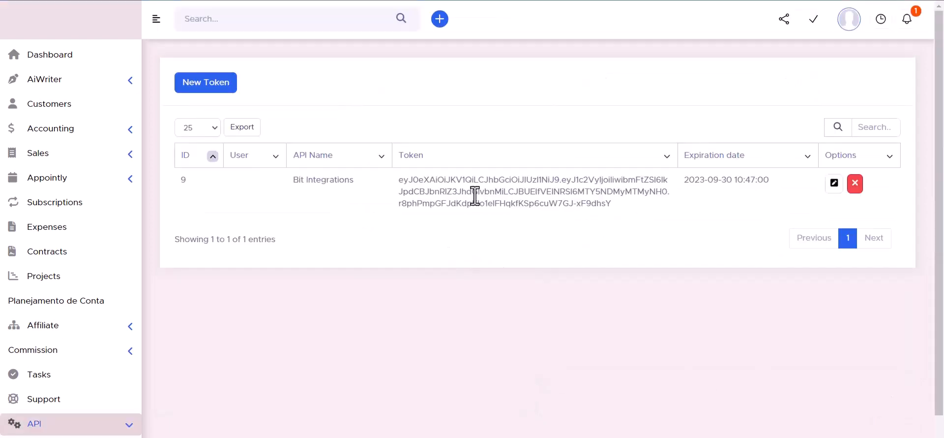
Copy the new API token into the API Token field and authorize PerfexCRM.
triple_click(476, 193)
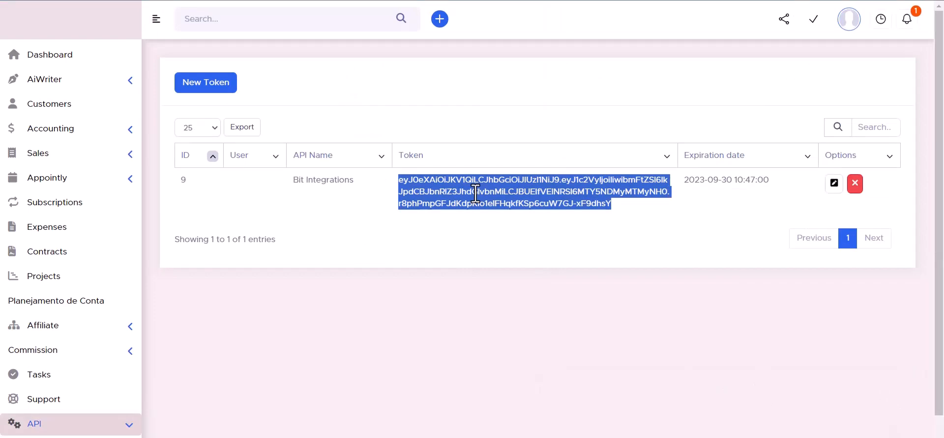
key("ctrl+c")
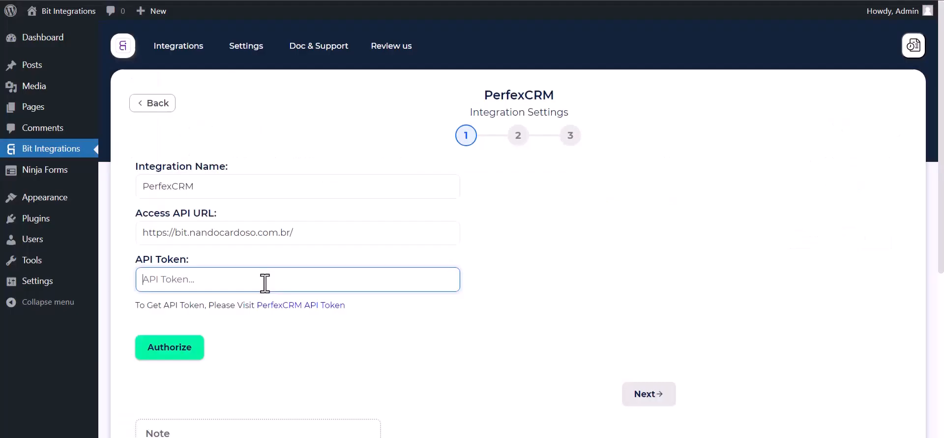
key("ctrl+v")
left_click(190, 349)
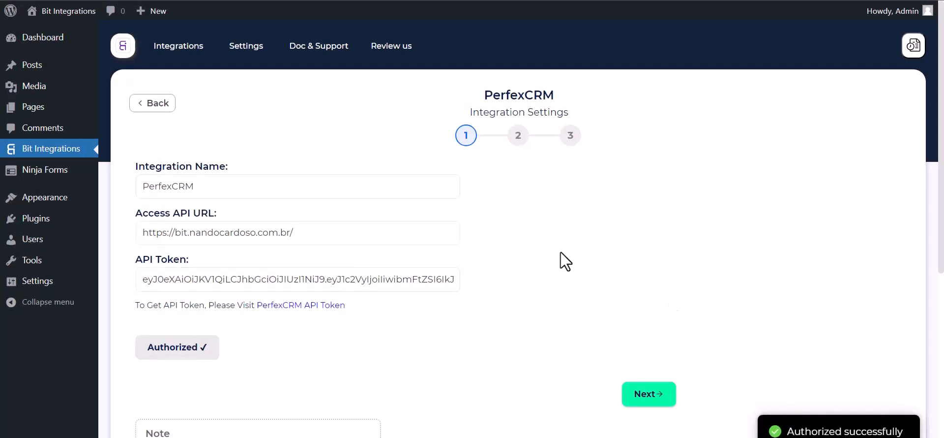
Advance the integration to step 2 for selecting a PerfexCRM action.
scroll(561, 251, "down", 1)
scroll(560, 252, "down", 1)
scroll(525, 267, "up", 2)
left_click(650, 393)
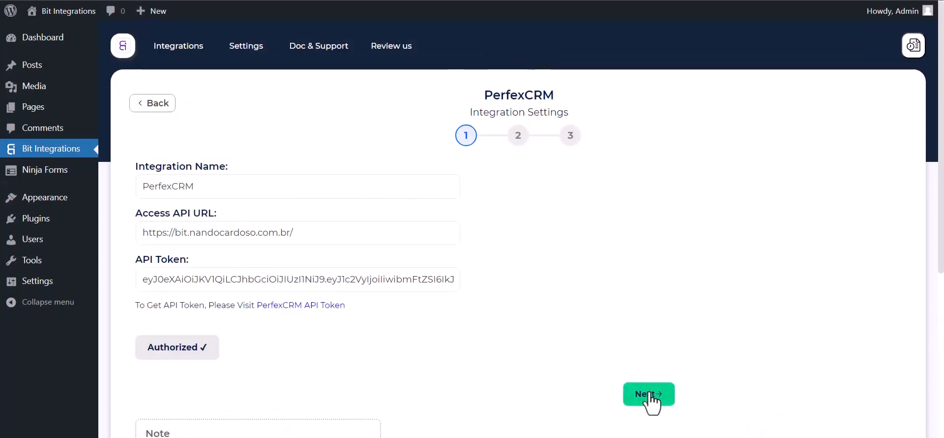
left_click(650, 392)
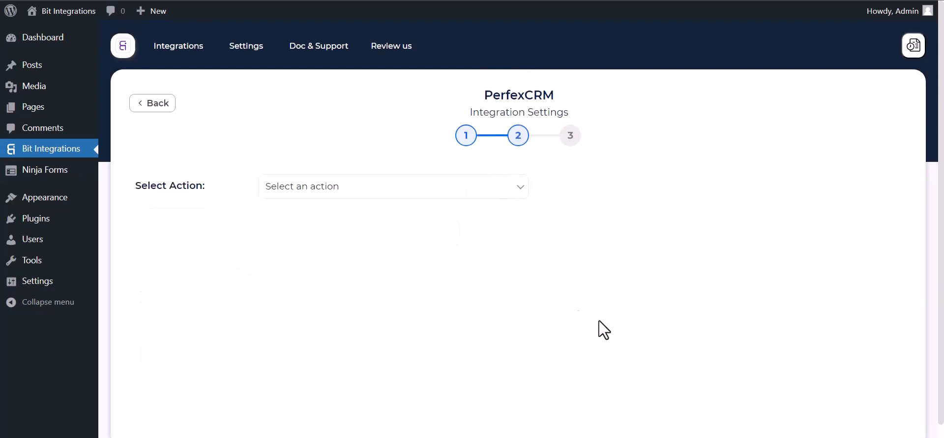
Choose Create Contact as the action with Bit Integrations as the customer.
left_click(371, 188)
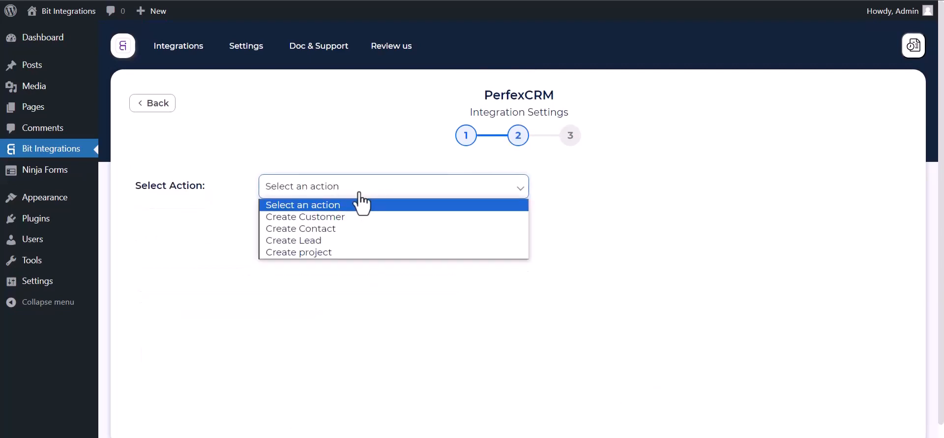
left_click(324, 233)
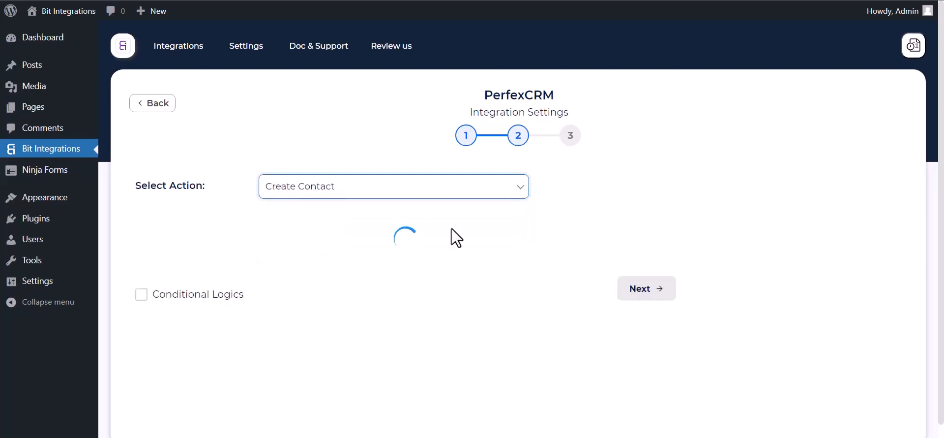
scroll(462, 265, "down", 1)
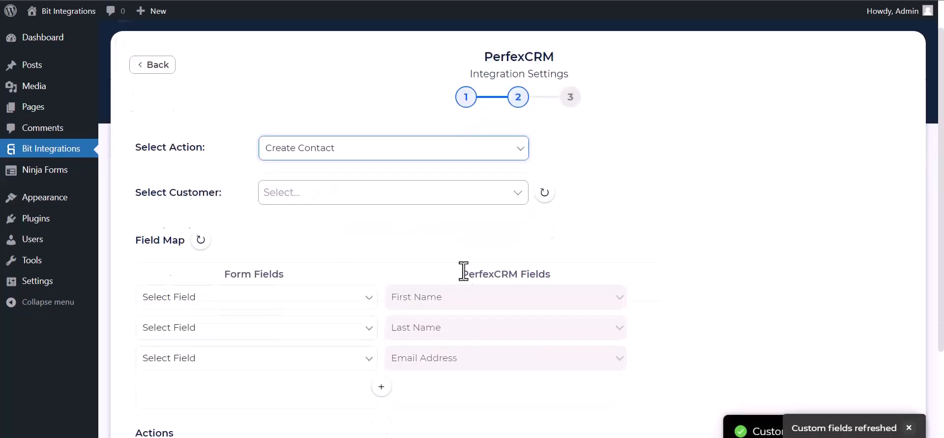
left_click(318, 194)
left_click(305, 221)
Map the form's First Name, Last Name and Email to the matching PerfexCRM fields.
scroll(344, 216, "down", 4)
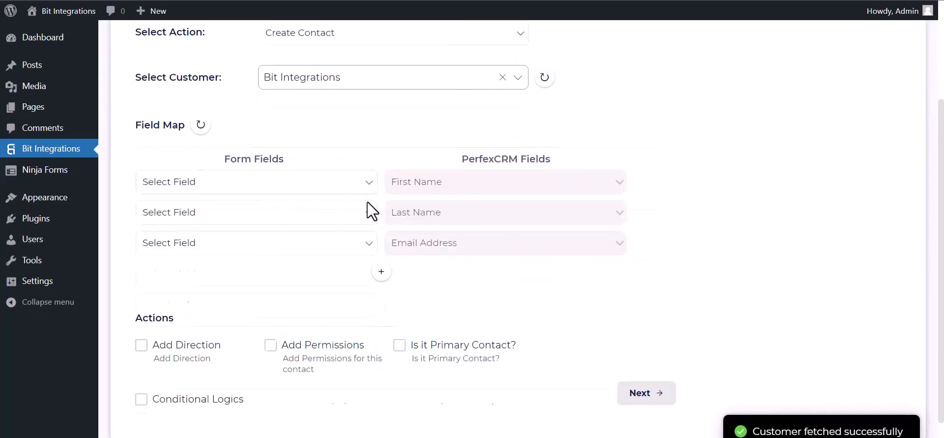
left_click(273, 148)
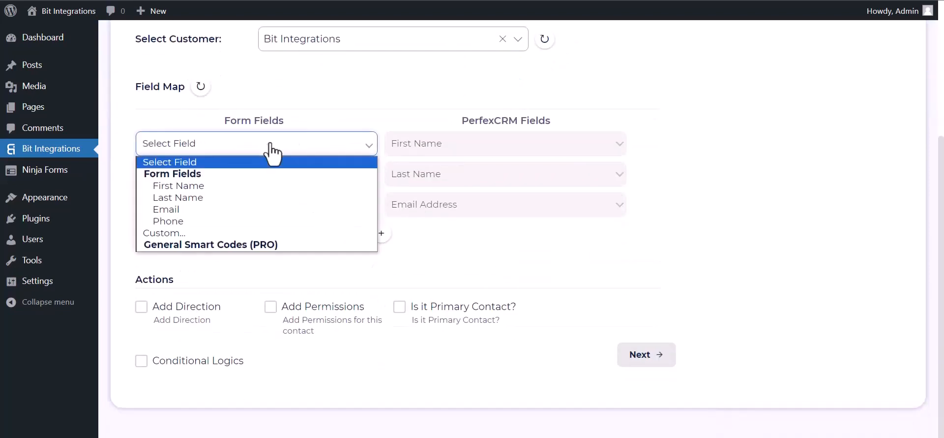
left_click(255, 187)
left_click(256, 183)
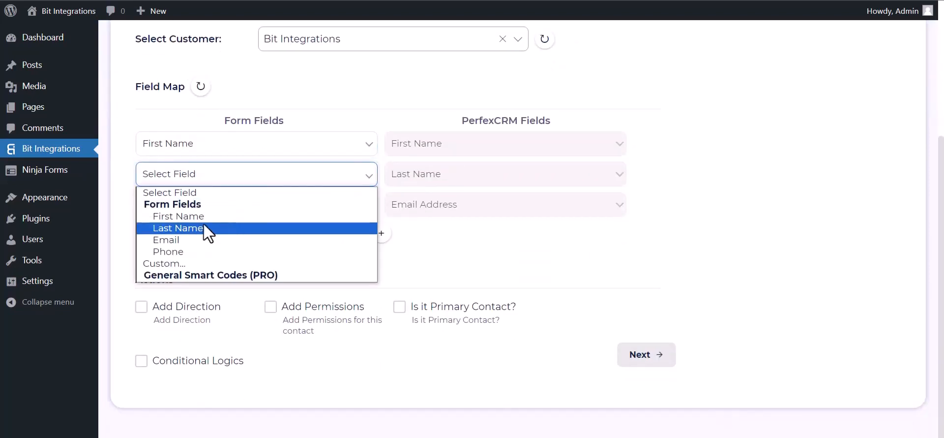
left_click(205, 229)
left_click(219, 212)
left_click(184, 270)
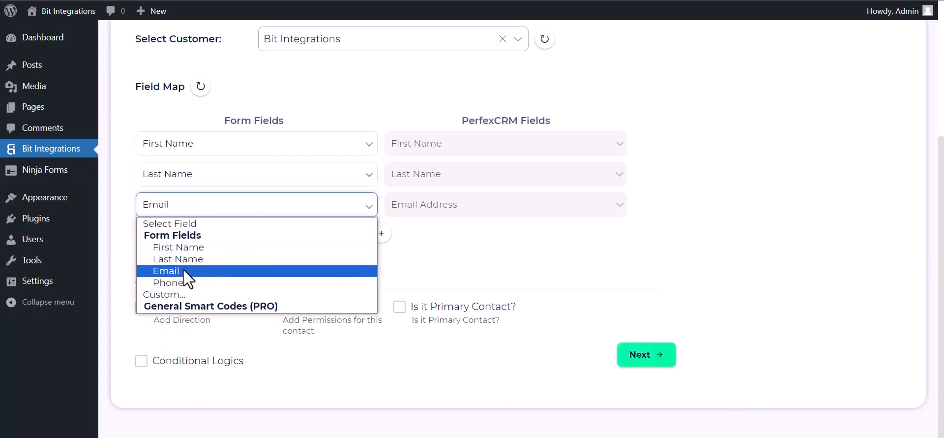
Add a mapping row pairing the form's Phone with Phone Number.
left_click(382, 234)
left_click(412, 239)
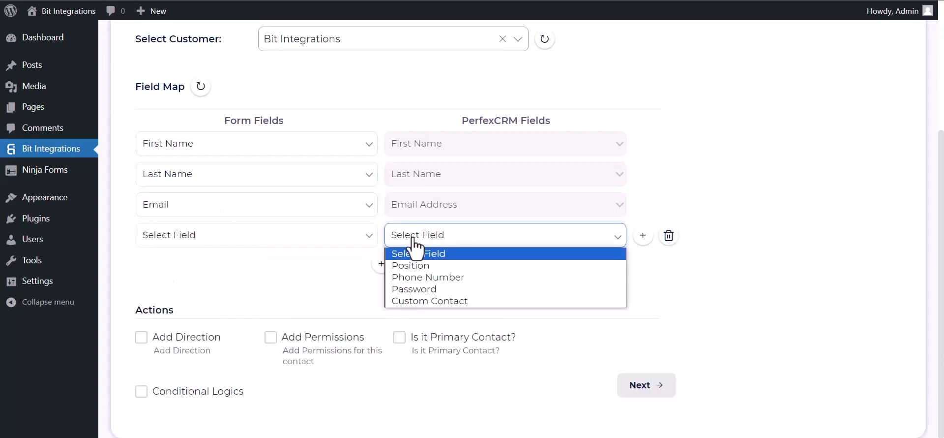
left_click(410, 276)
left_click(325, 241)
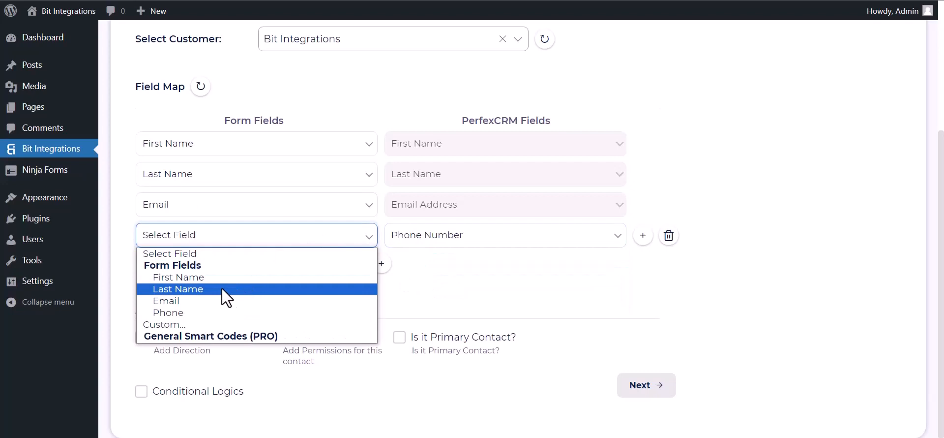
left_click(186, 311)
Leave conditional logic off and proceed to the final integration step.
scroll(312, 244, "down", 1)
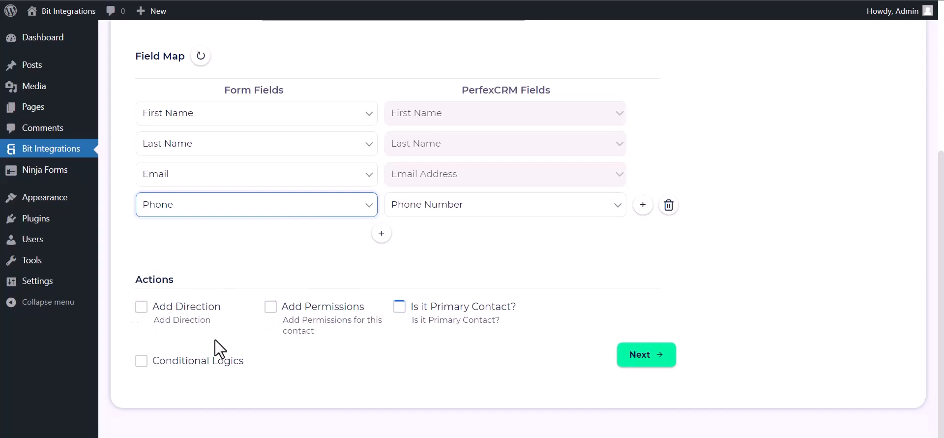
left_click(141, 360)
scroll(177, 330, "down", 2)
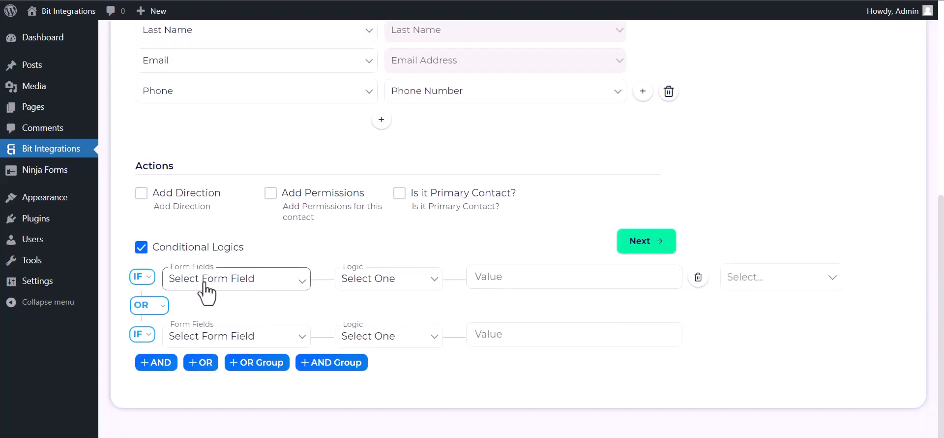
left_click(146, 250)
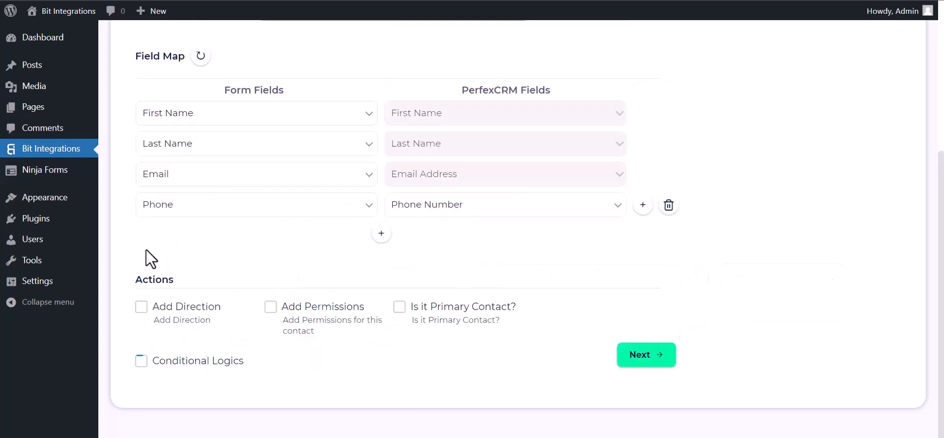
left_click(655, 365)
Save the integration, then submit a Bit Integrations test entry with email and phone on the site form.
left_click(515, 197)
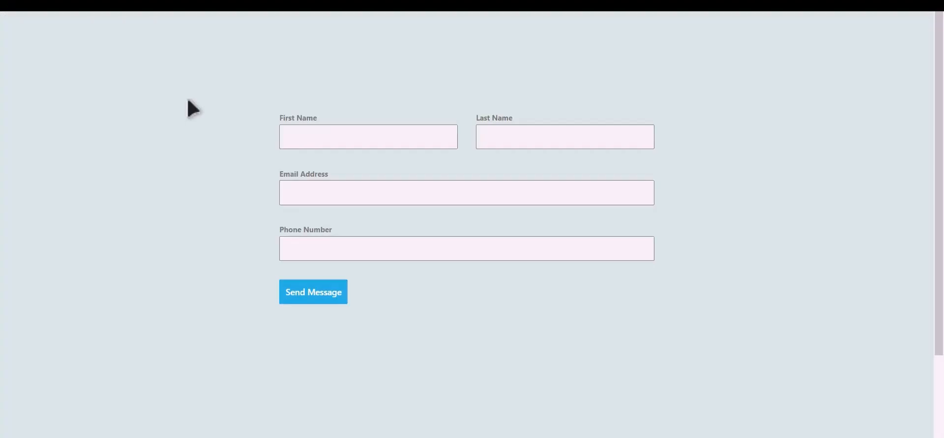
left_click(382, 141)
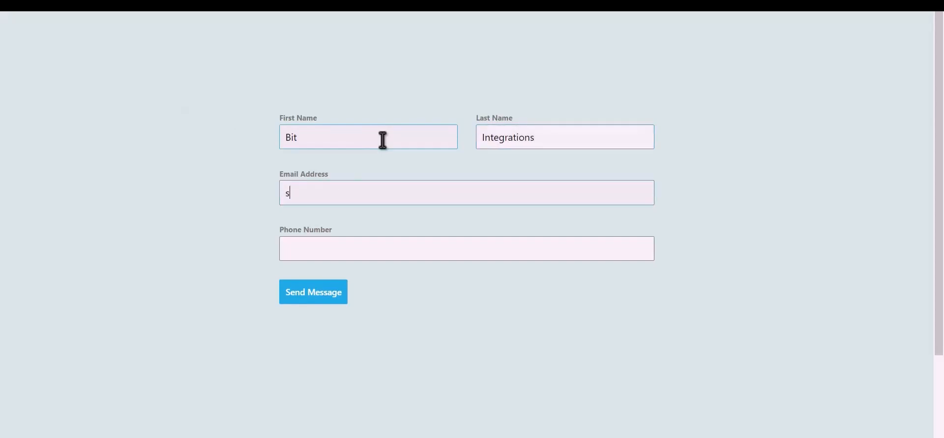
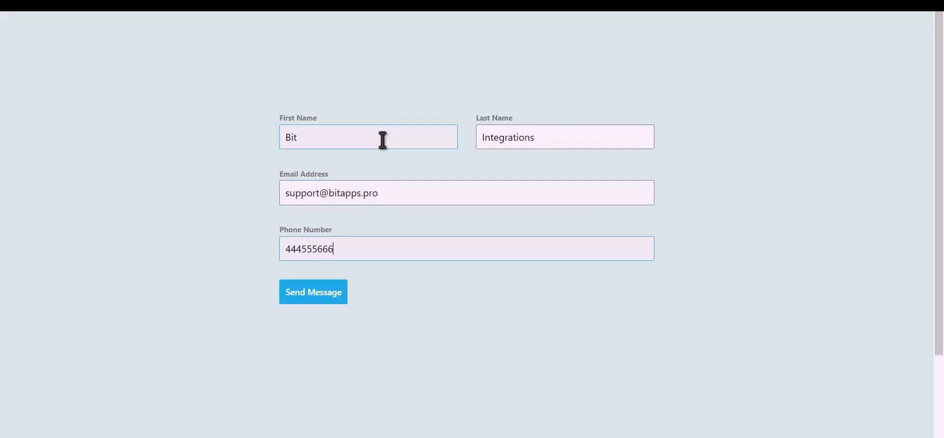
left_click(324, 300)
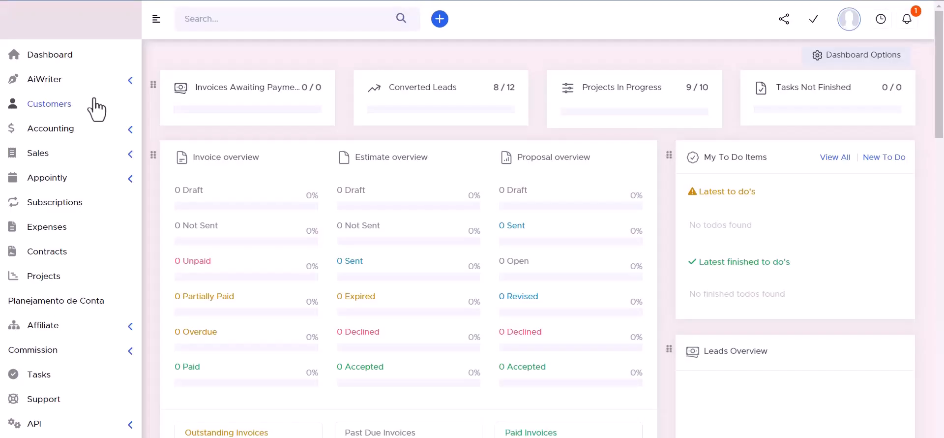
Open the Bit Integrations customer's Contacts tab and view the new test contact's details.
left_click(57, 103)
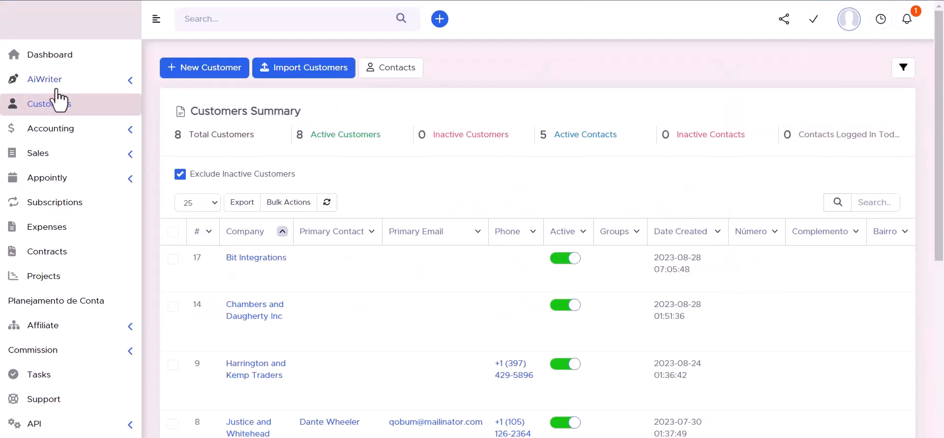
mouse_move(208, 274)
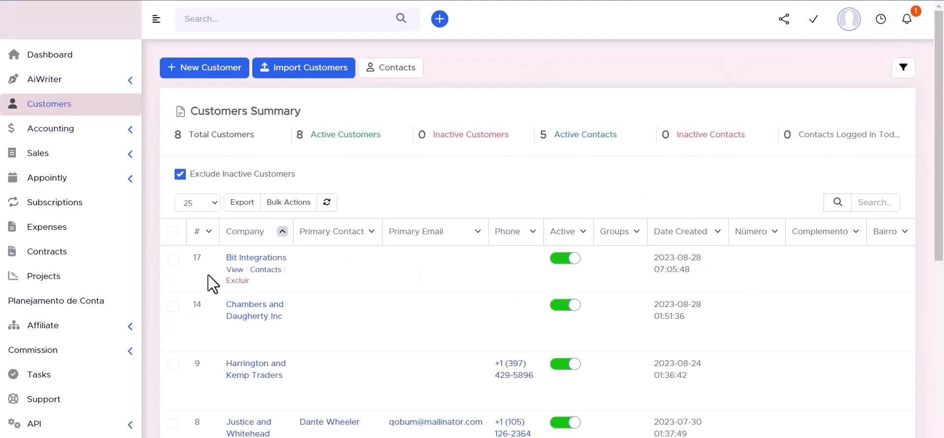
left_click(255, 257)
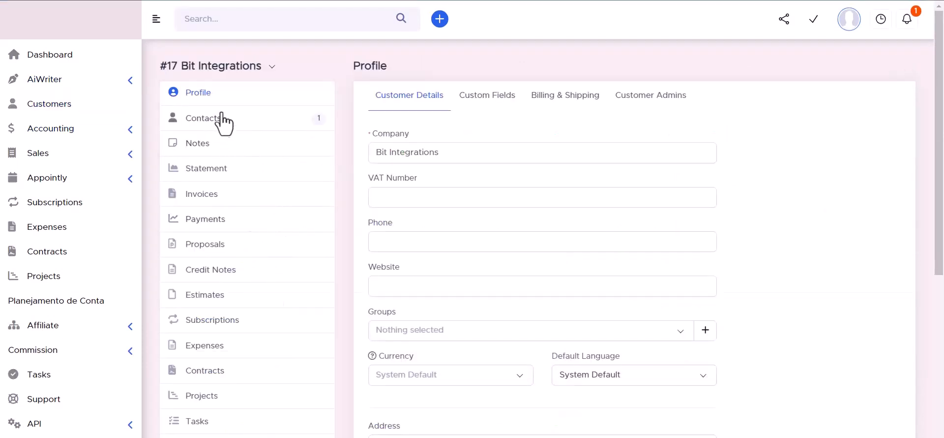
left_click(201, 121)
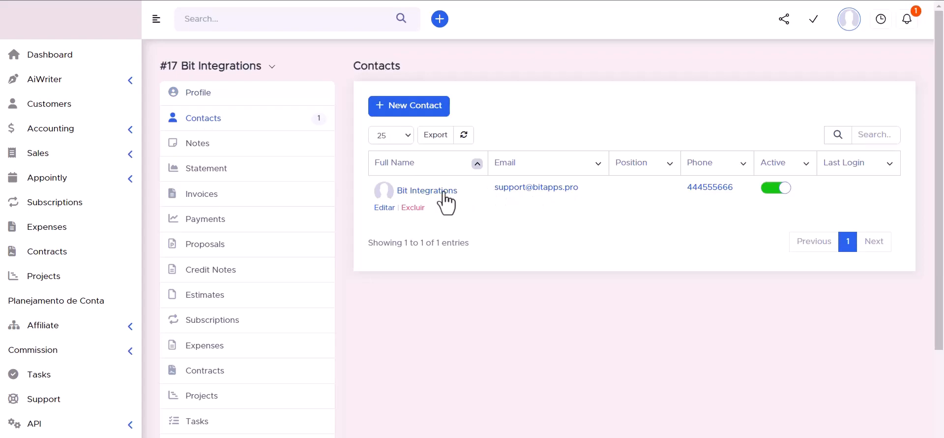
left_click(431, 192)
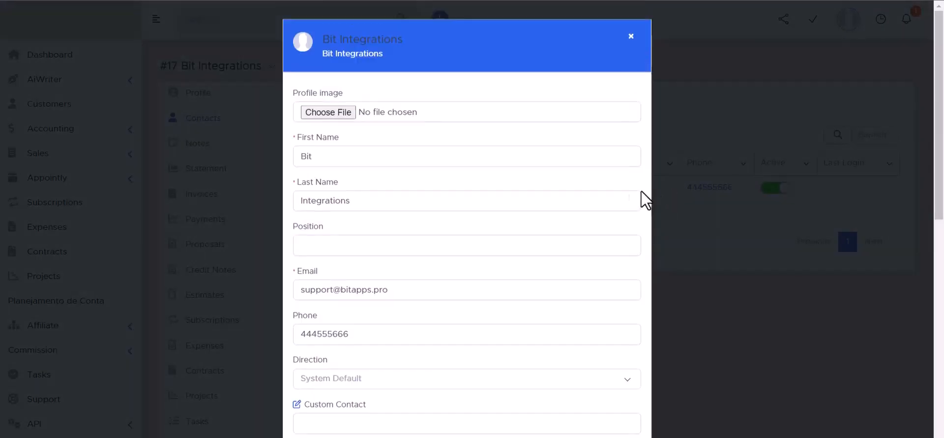
scroll(329, 187, "down", 3)
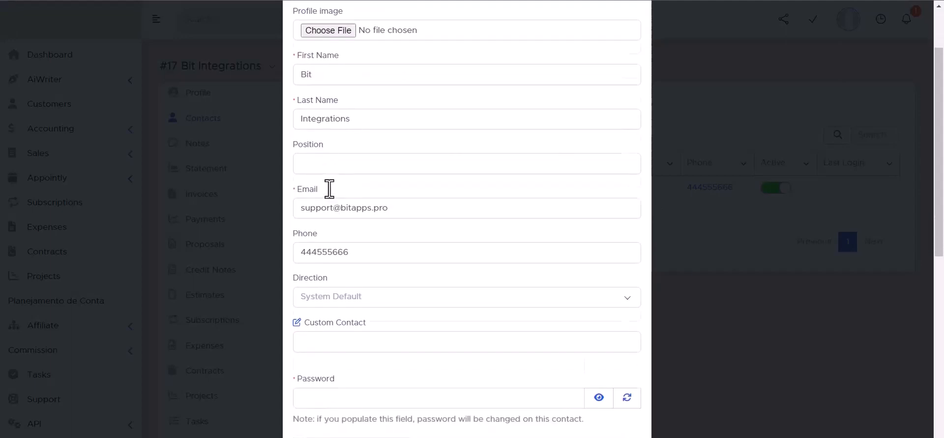
scroll(367, 280, "down", 2)
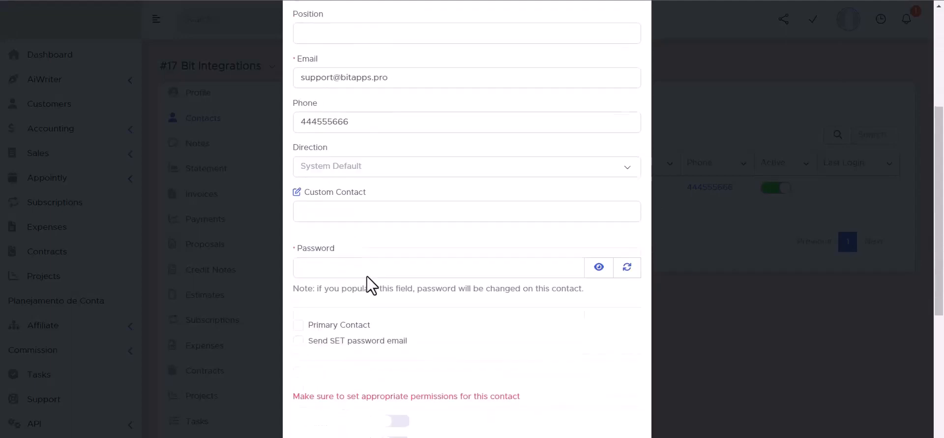